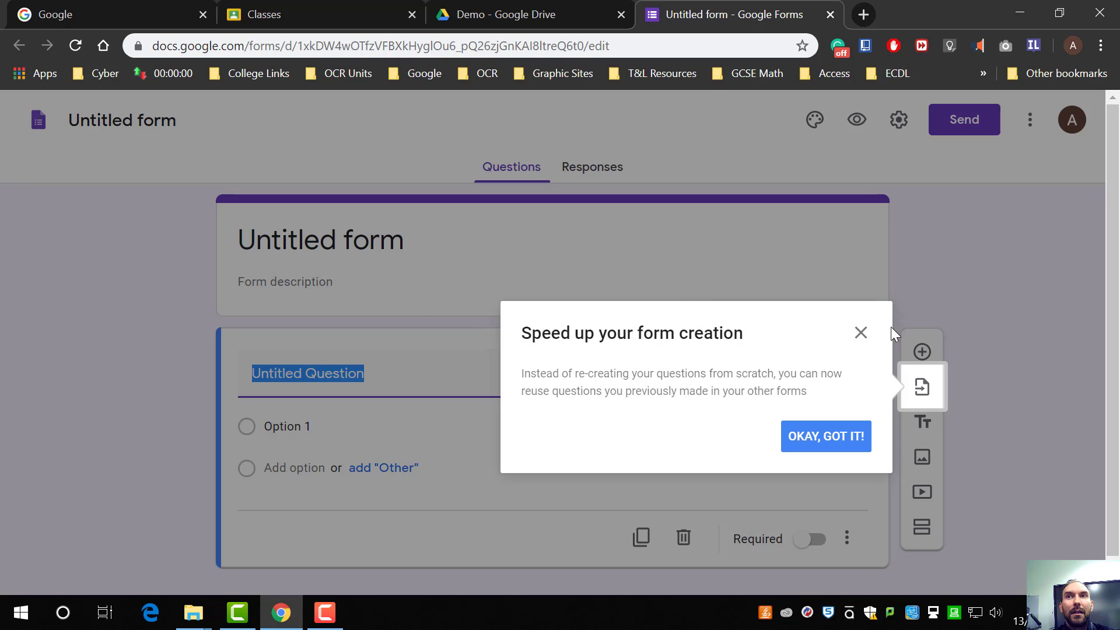
- Dismiss the form creation tip, title the form "Demo" and give it the description "Demo Forms"
click(861, 333)
click(344, 241)
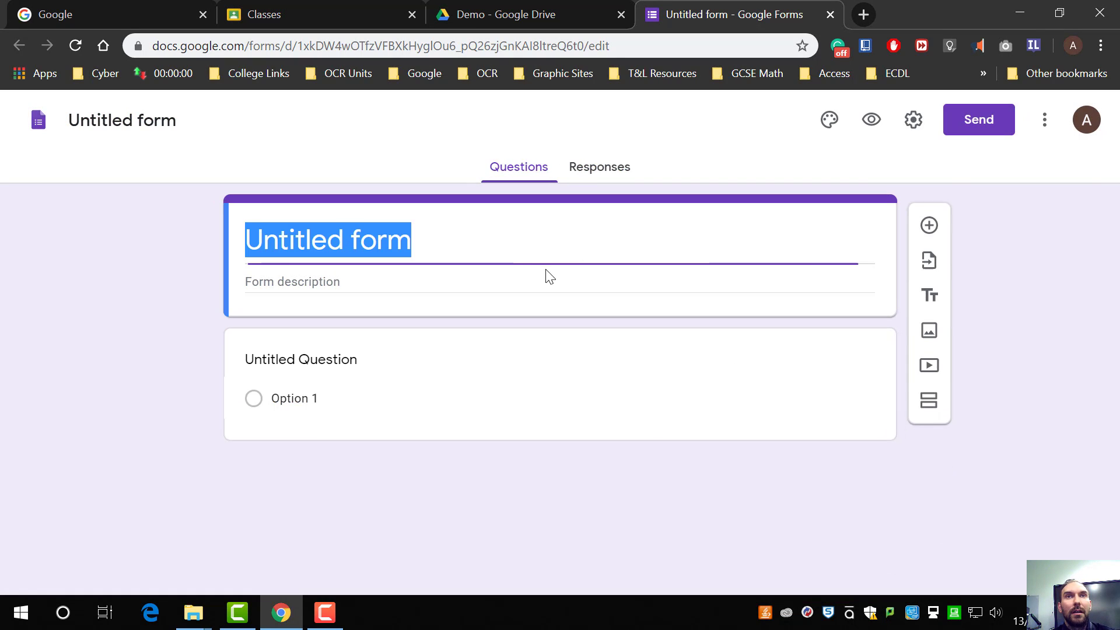
text(Demo)
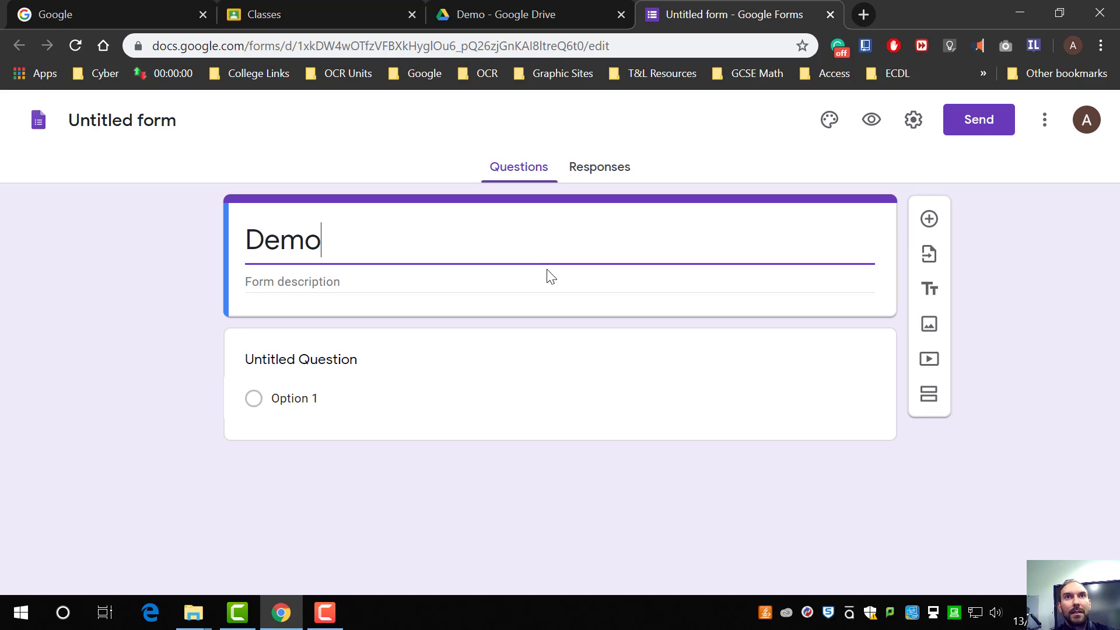
click(420, 282)
text(Demo)
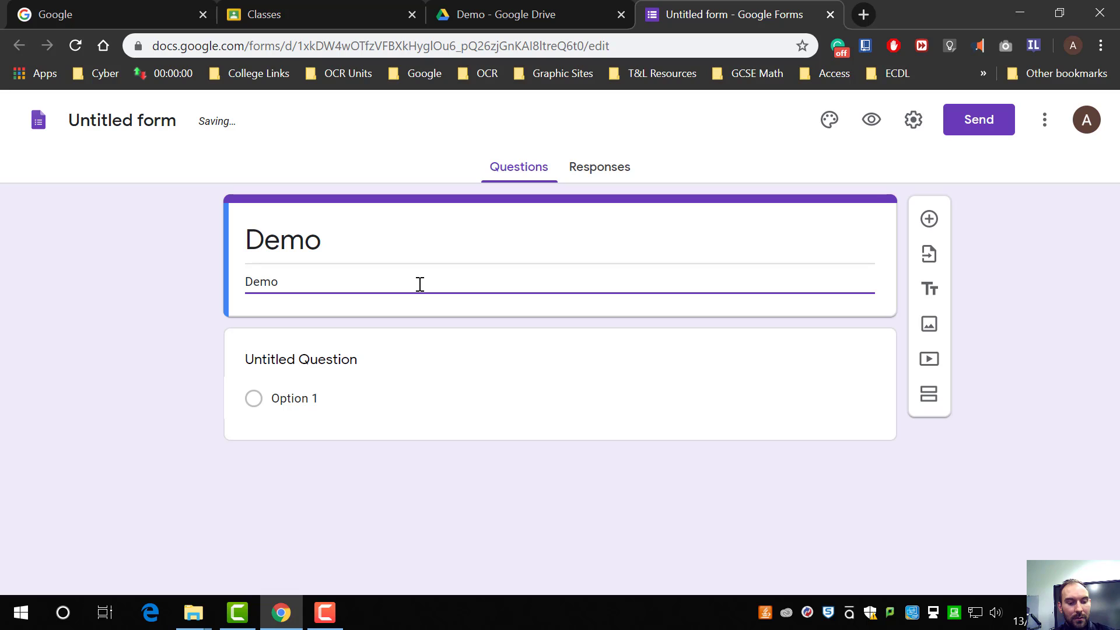
text( Forms)
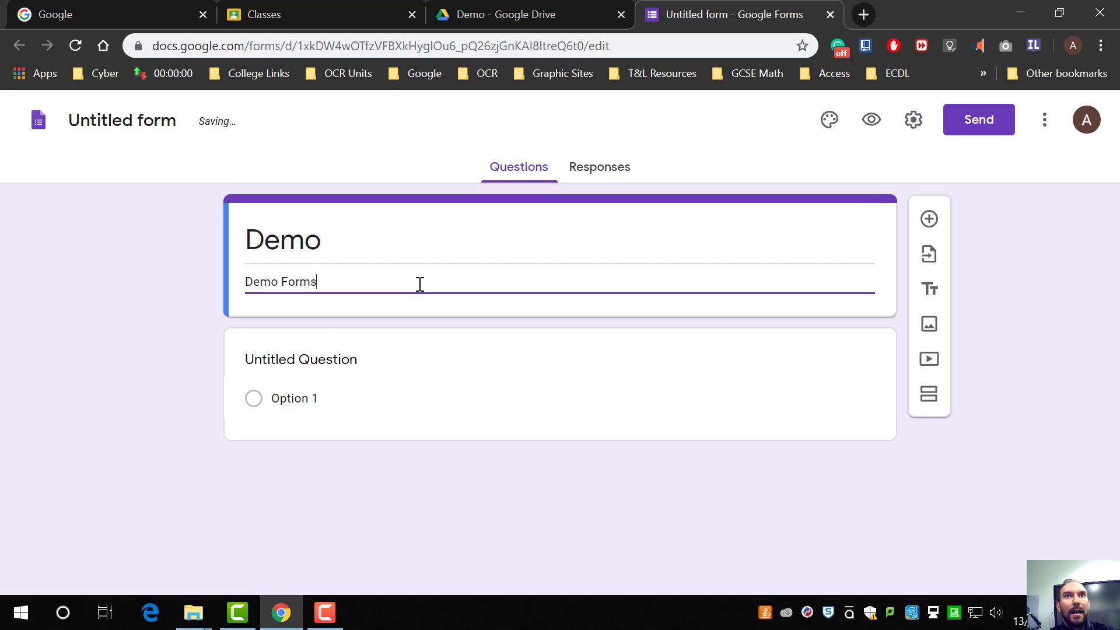
- Make the untitled question a Dropdown question and set its text to "How are you today?"
click(285, 384)
click(313, 373)
click(384, 382)
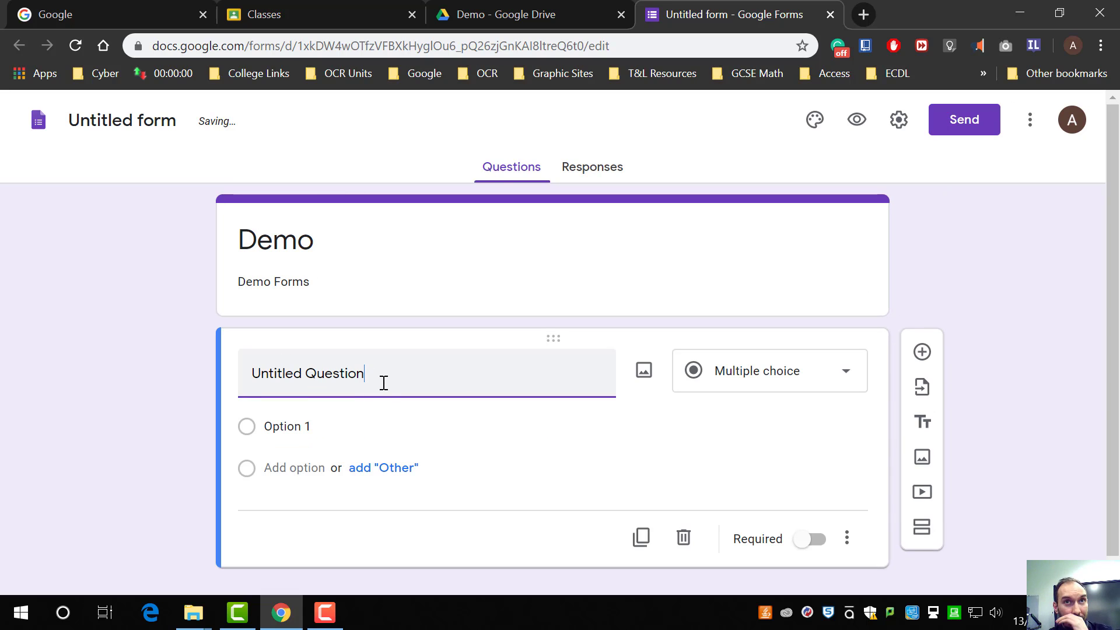
triple_click(380, 379)
click(834, 376)
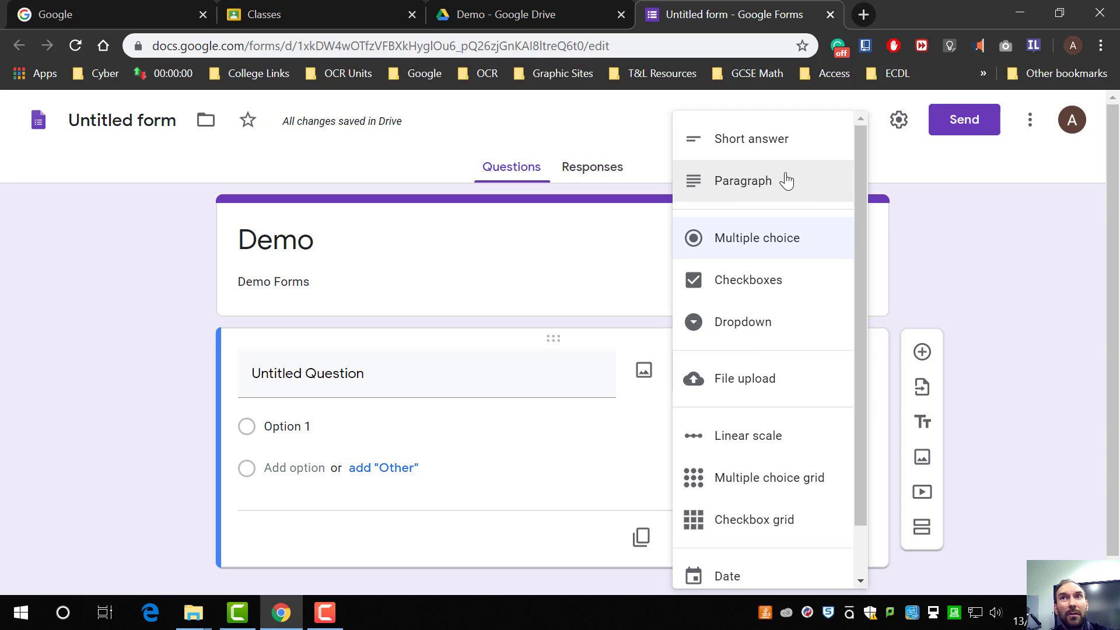
click(793, 322)
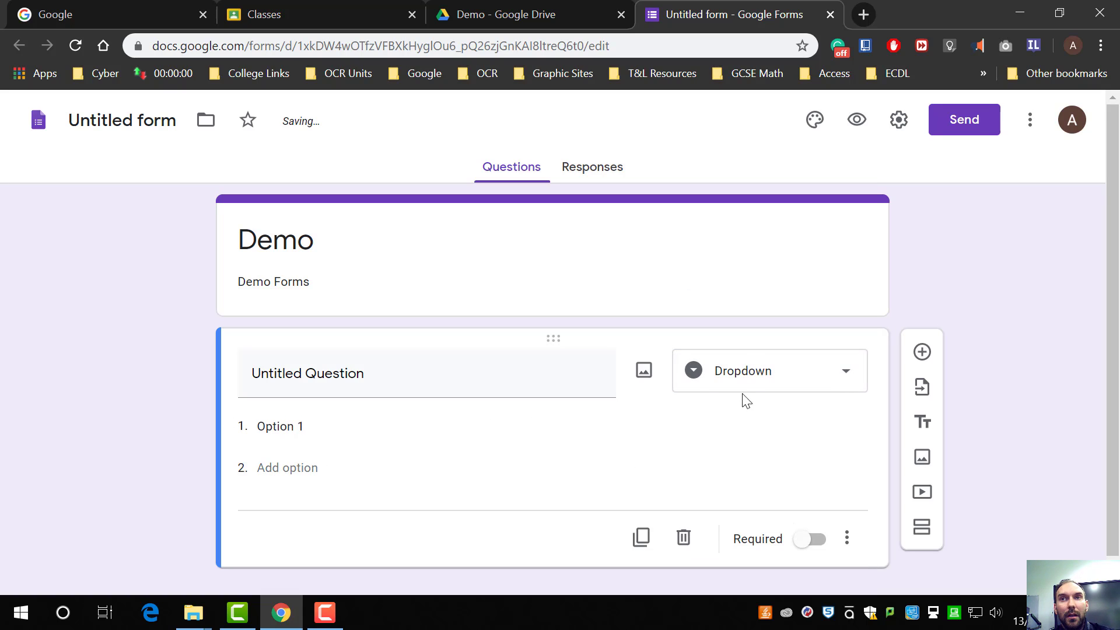
click(353, 379)
text(How are you)
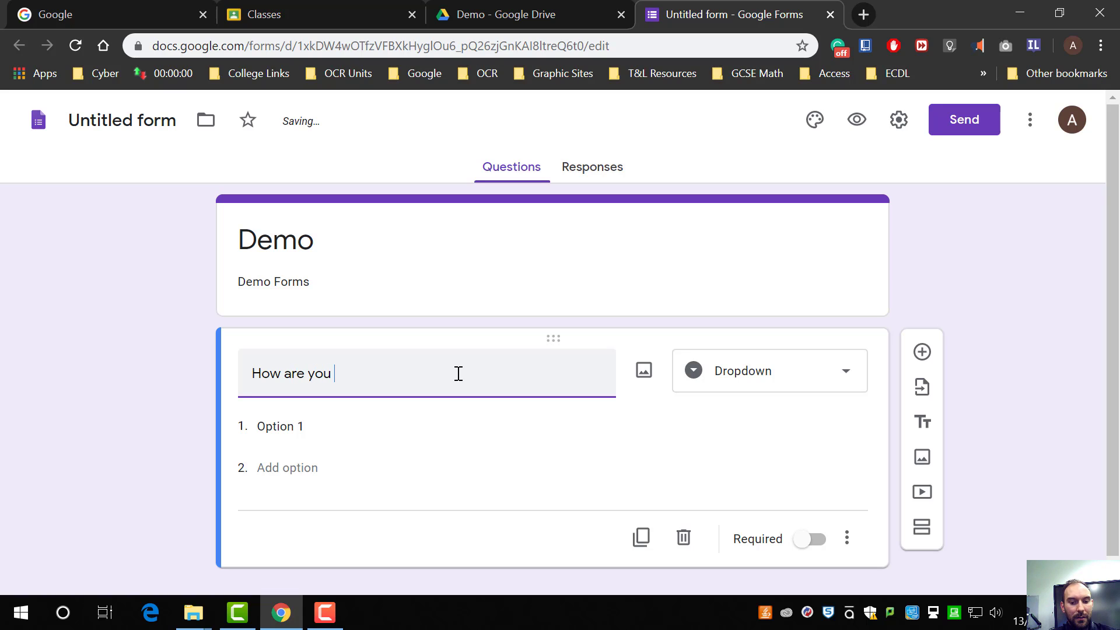
text( today?)
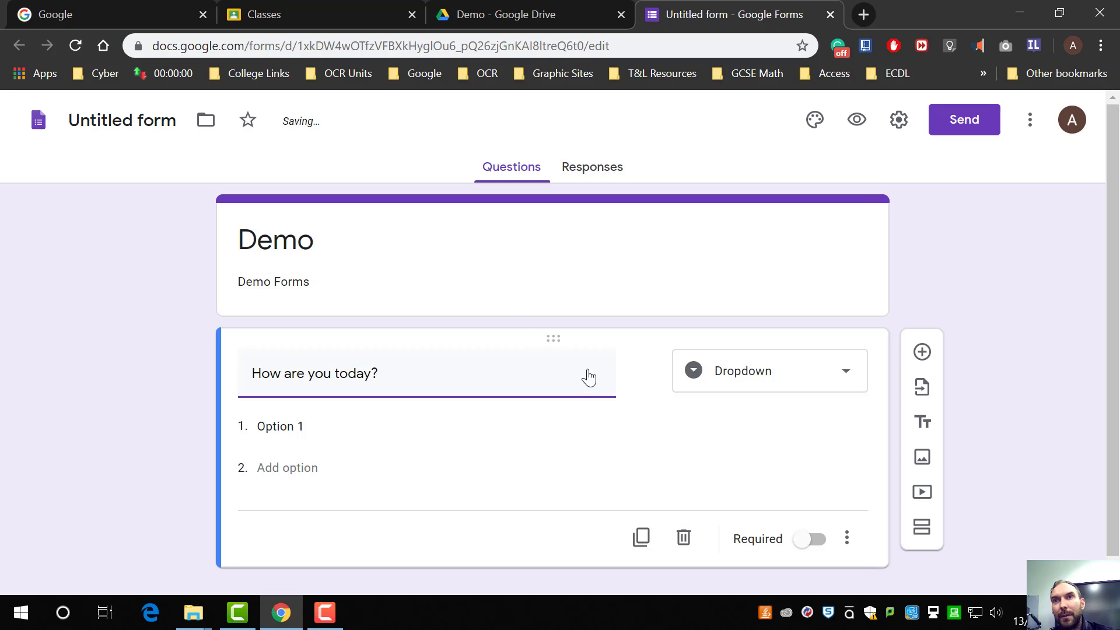
- Change the "How are you today?" question to a Linear scale, labelling 1 as "Poor" and 5 as "Excellent"
click(778, 375)
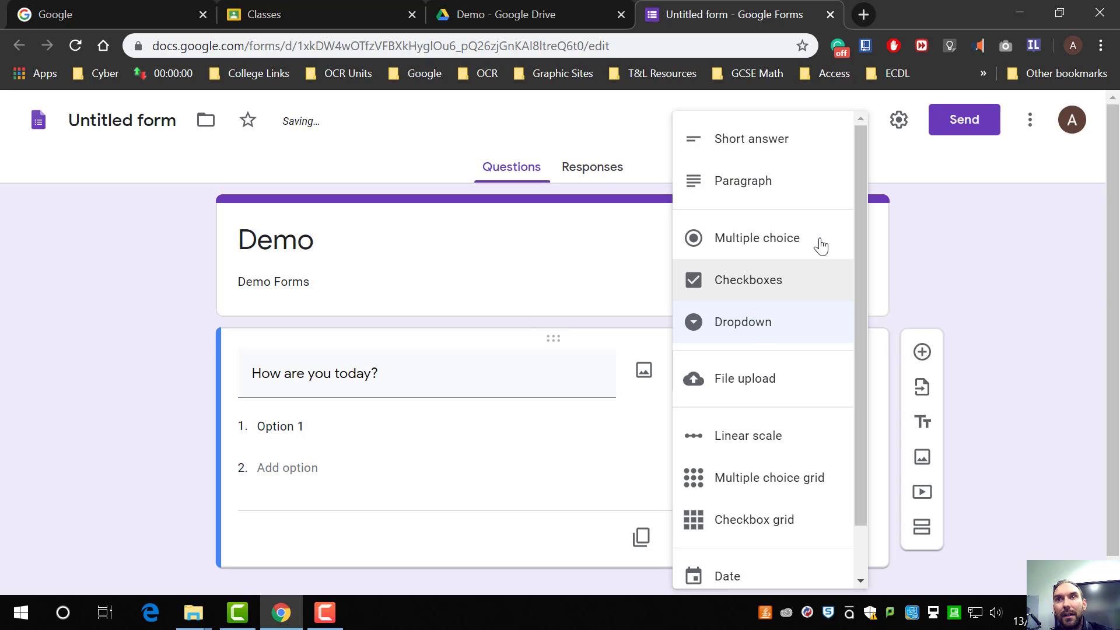
click(786, 435)
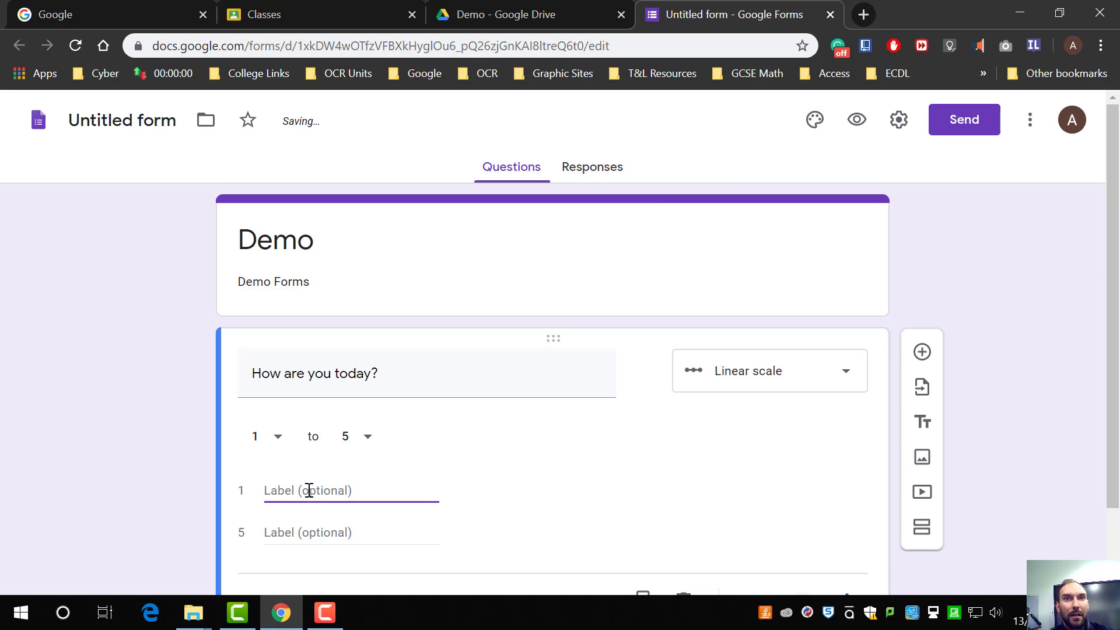
text(Poor)
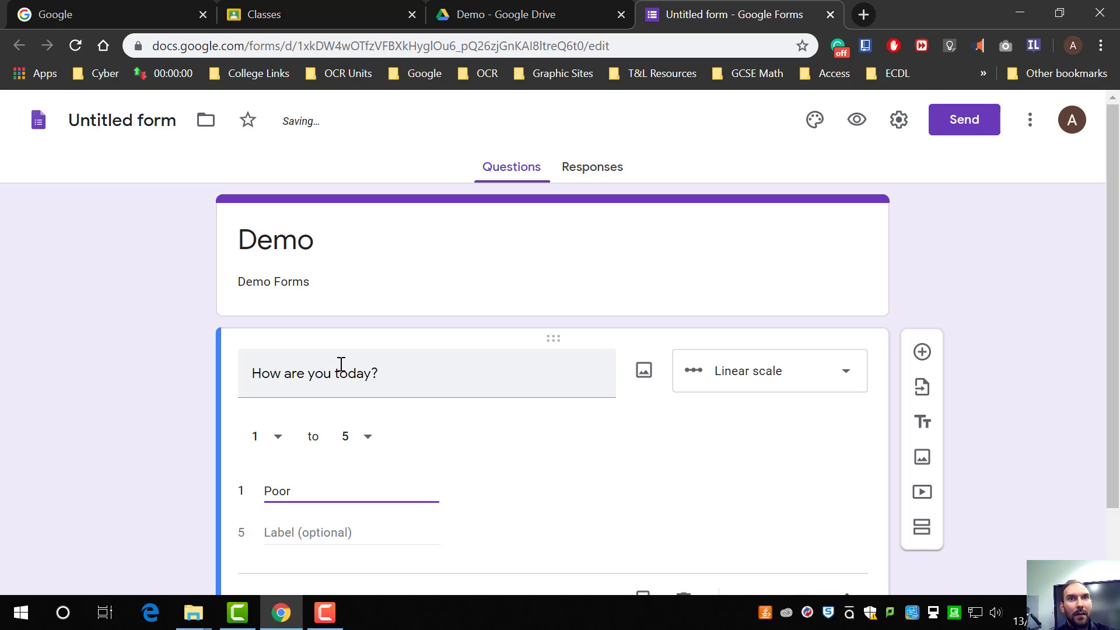
click(306, 533)
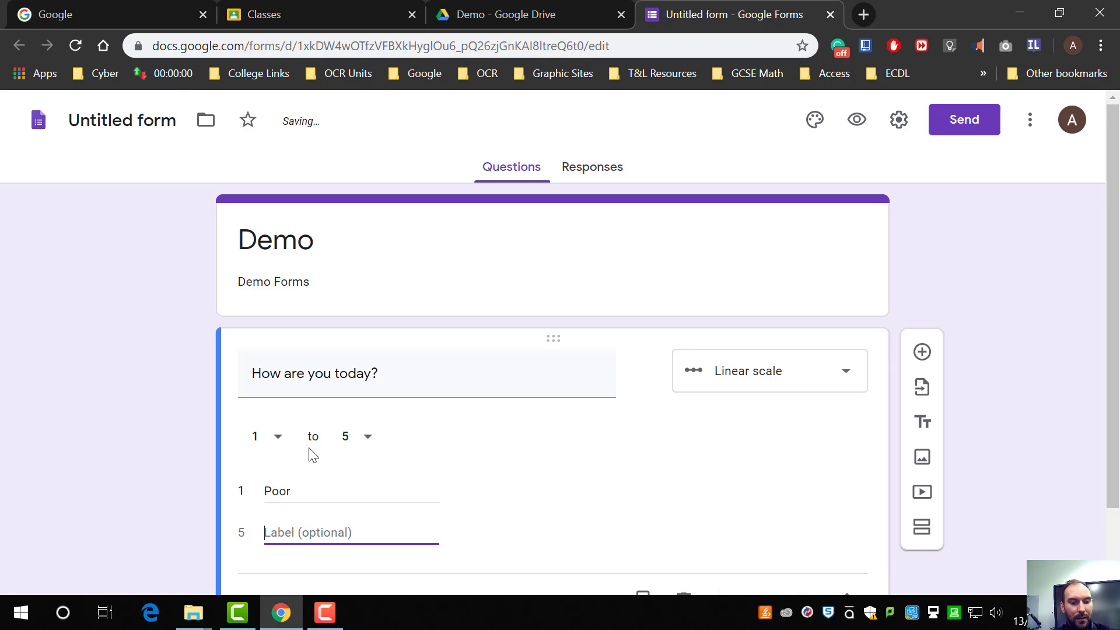
text(Excellent)
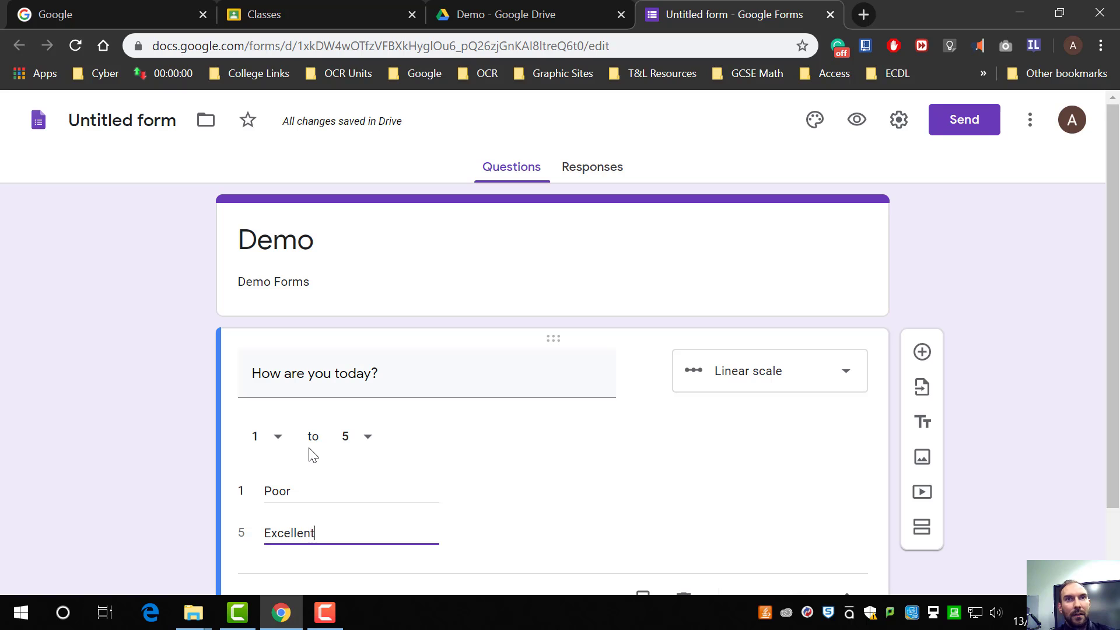
click(140, 388)
- Try the Required setting on the "How are you today?" question, leaving it off
scroll(138, 386, down, 2)
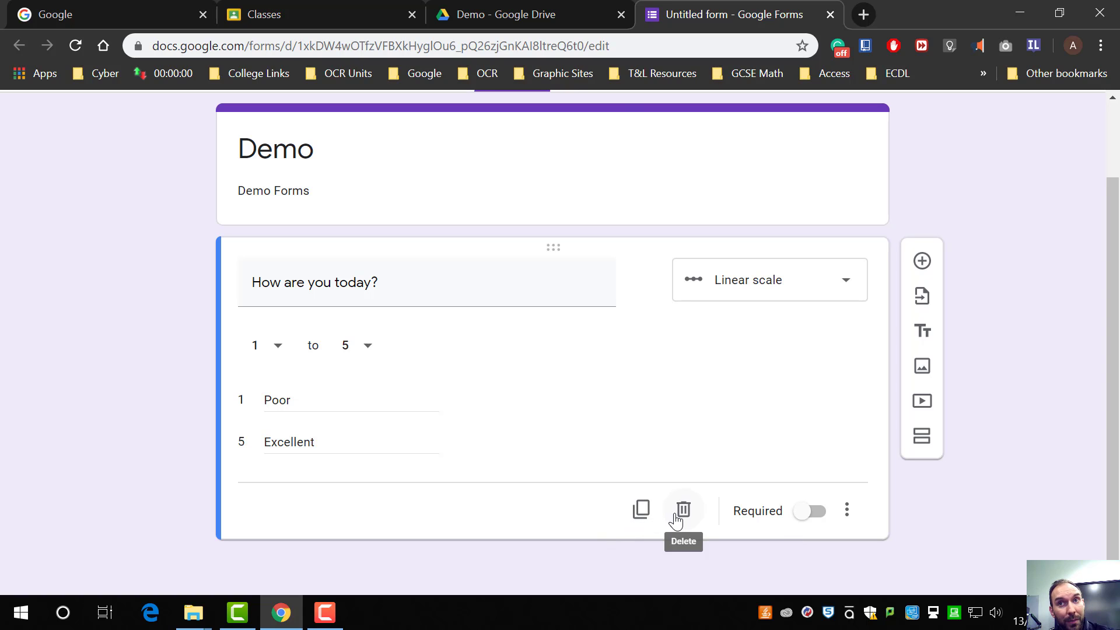
click(810, 516)
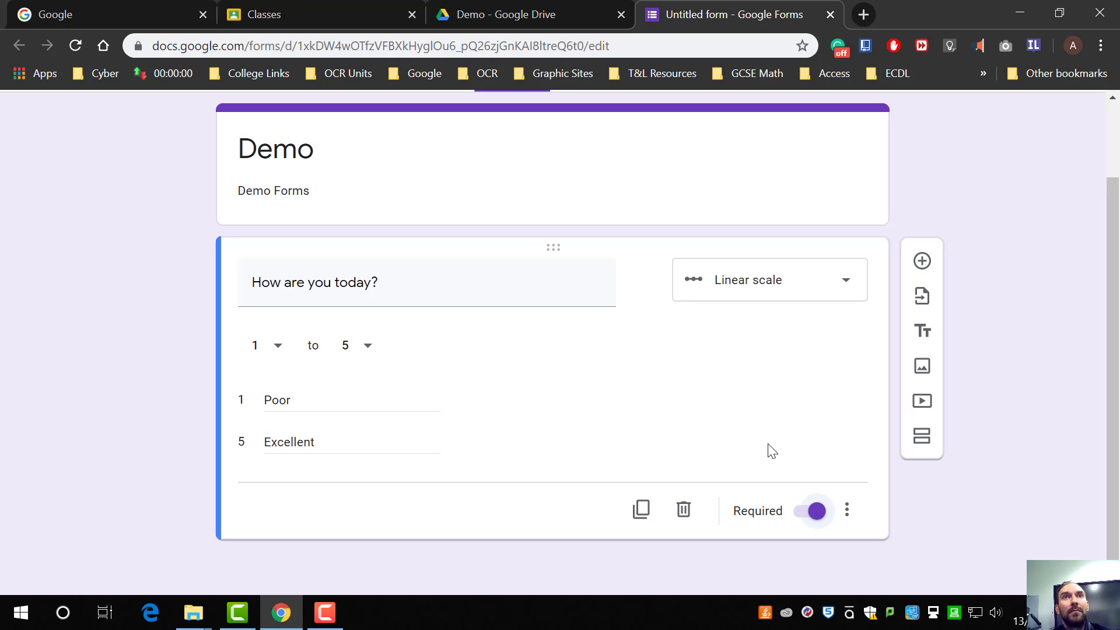
click(816, 511)
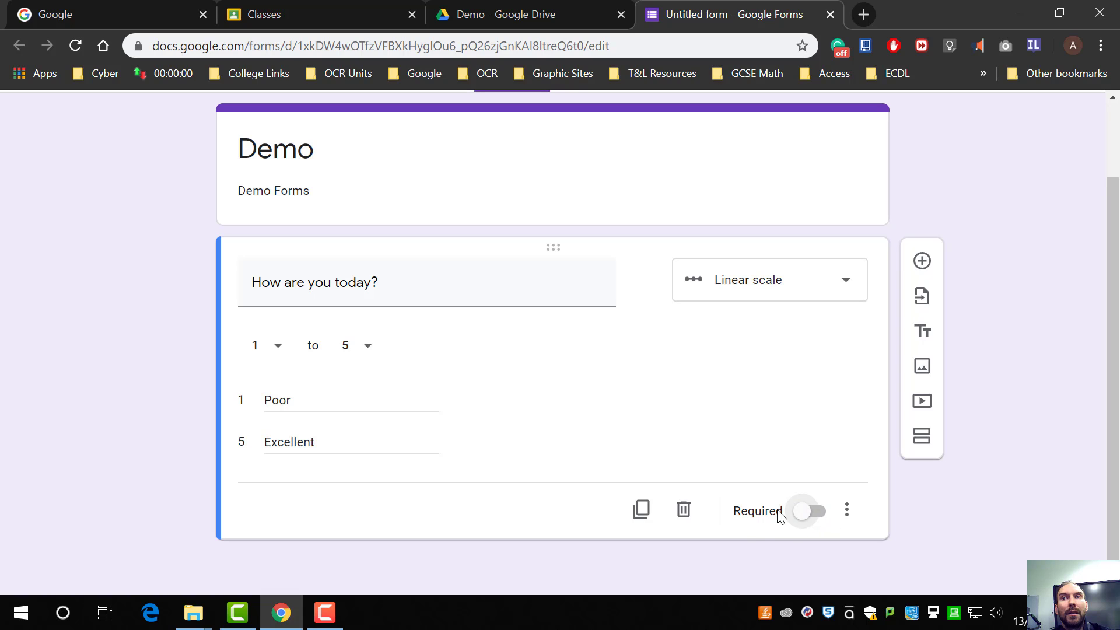
click(811, 517)
click(811, 516)
- Add a required Short answer question "What did you have for lunch." and move "How are you today?" below it
click(924, 262)
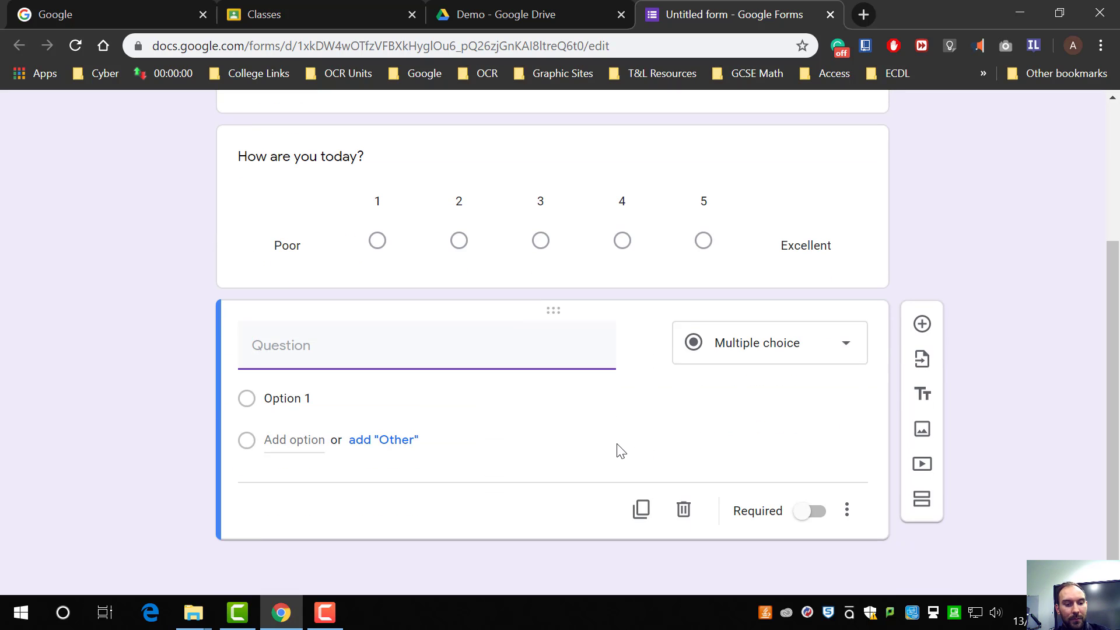
text(What did you have for lunch.)
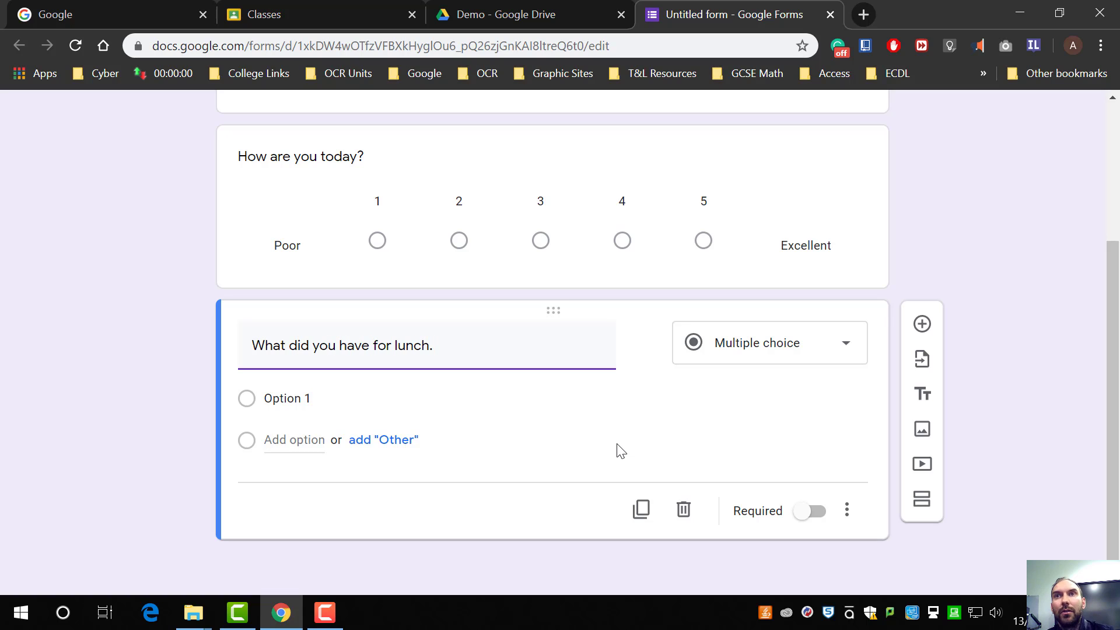
click(761, 341)
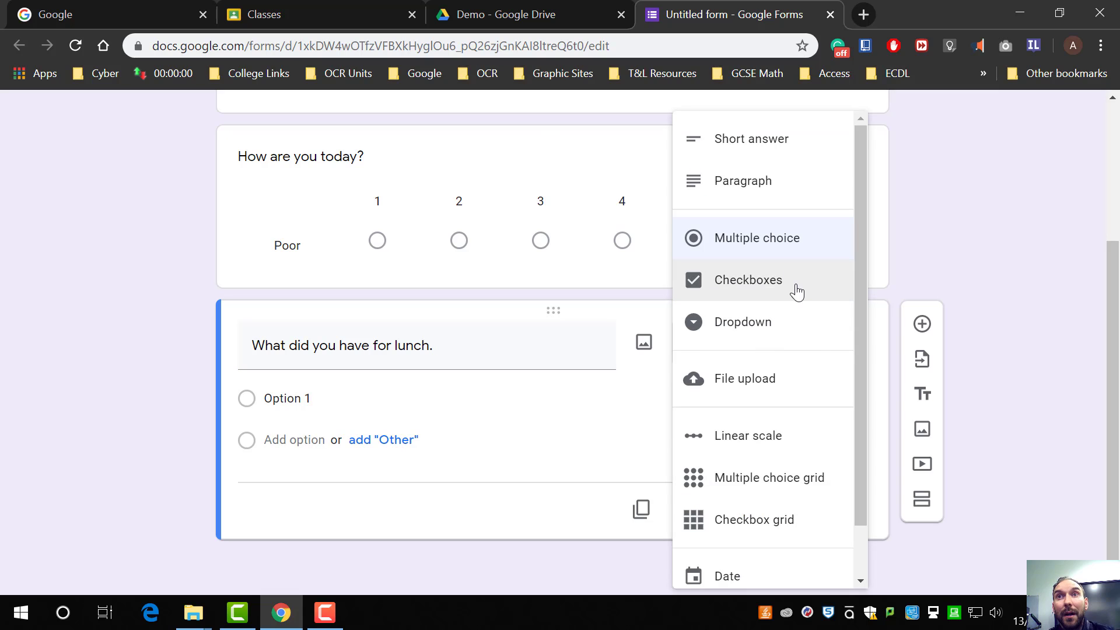
click(728, 156)
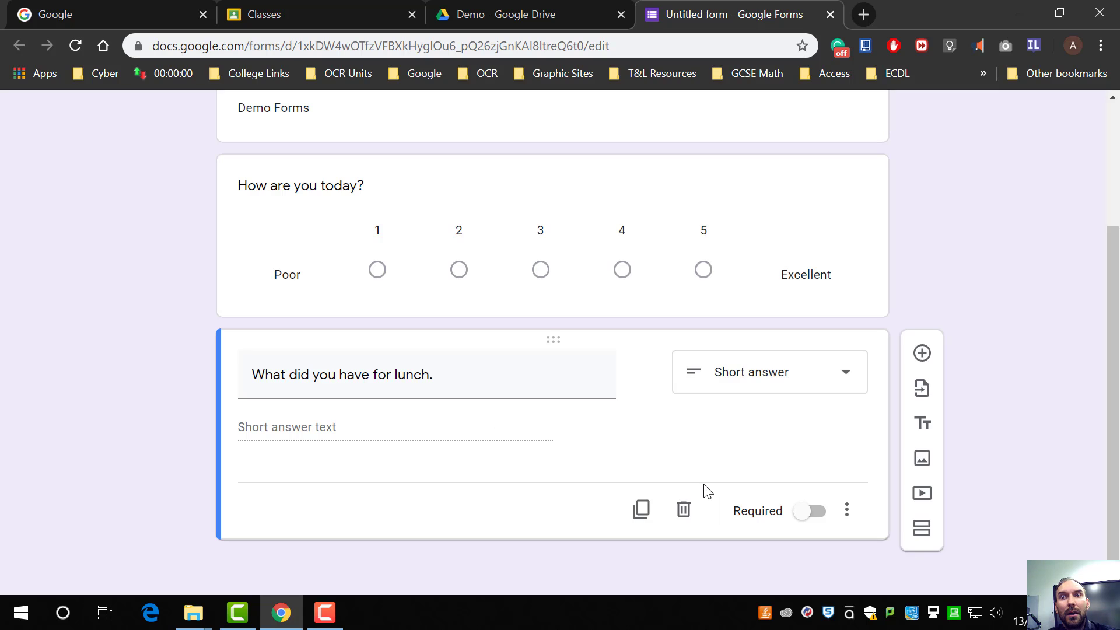
click(795, 514)
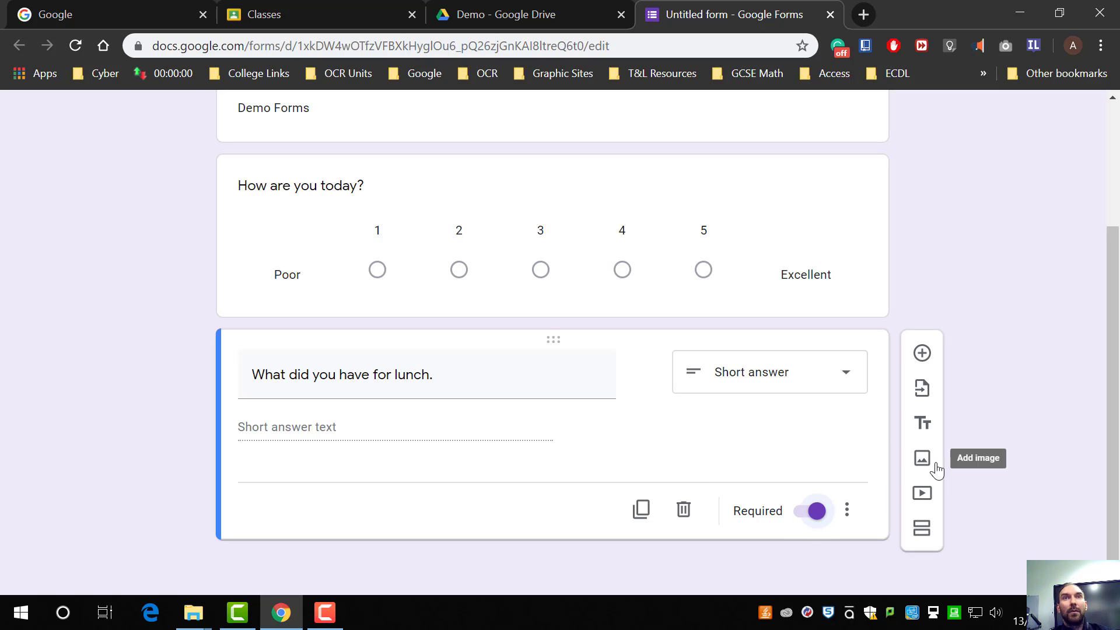
scroll(583, 504, up, 3)
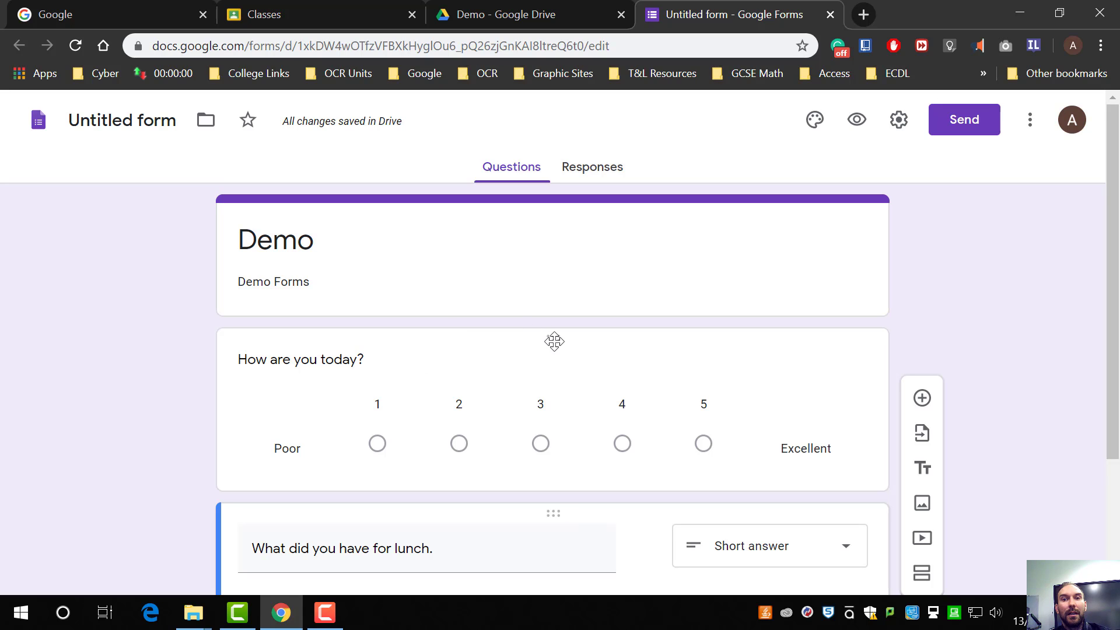
drag(552, 348, 622, 483)
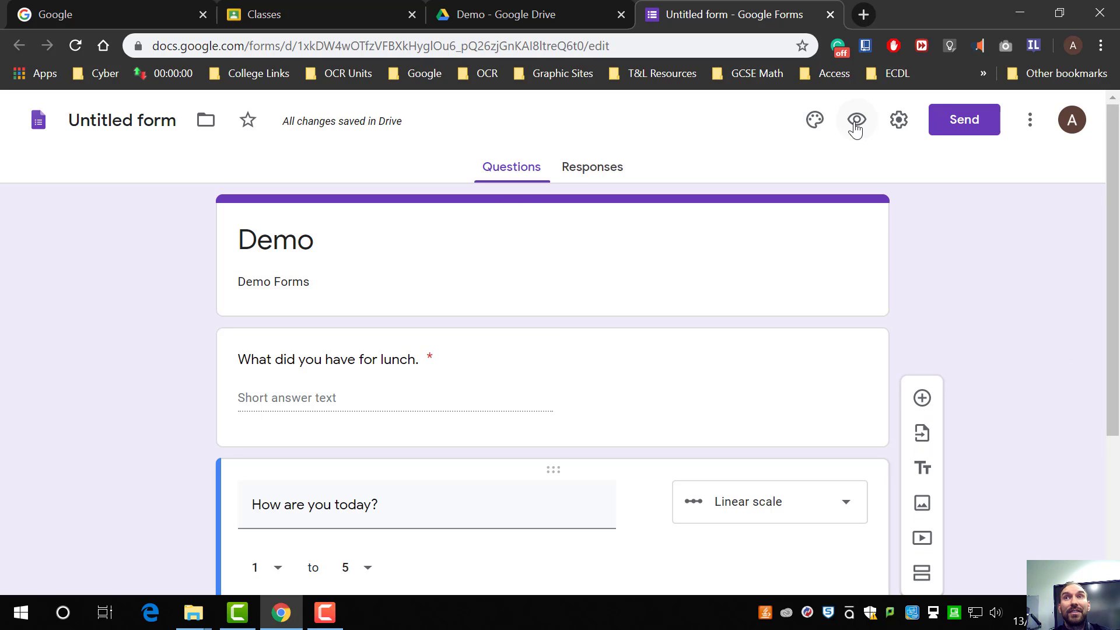
- Change the form's theme color to orange and close the theme options
click(815, 120)
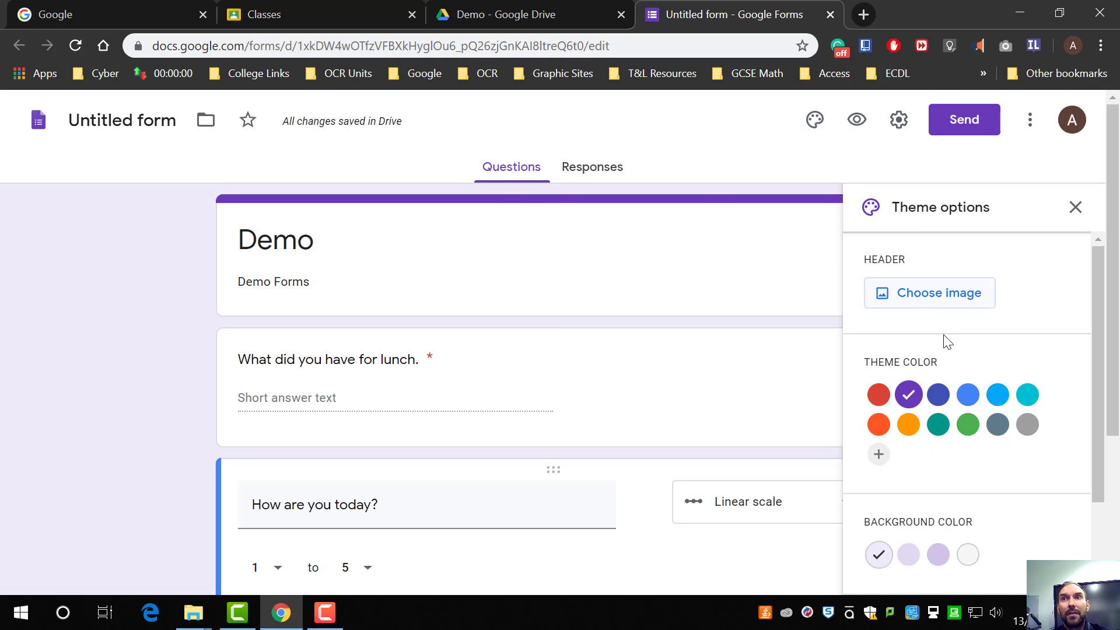
click(908, 424)
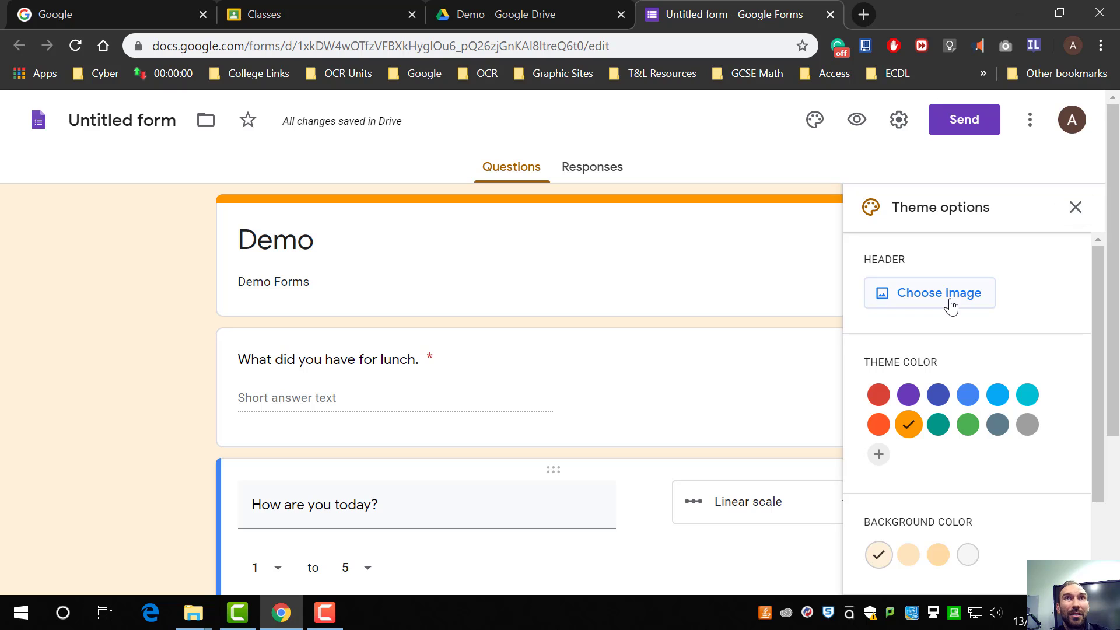
click(1076, 208)
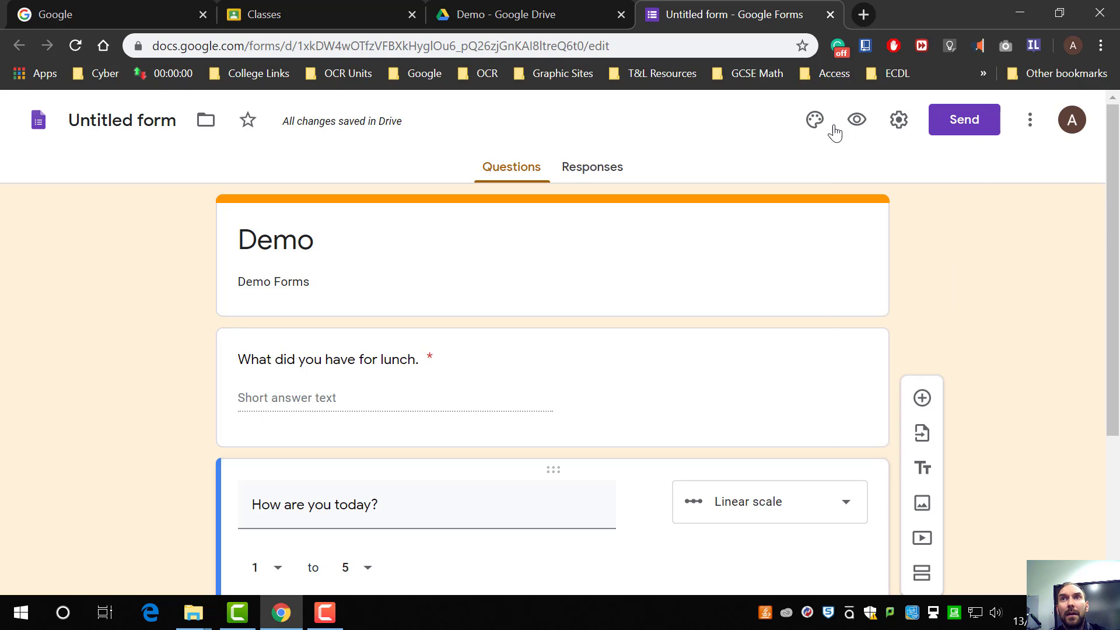
- Preview the form and try to submit it without answering the required lunch question
click(856, 120)
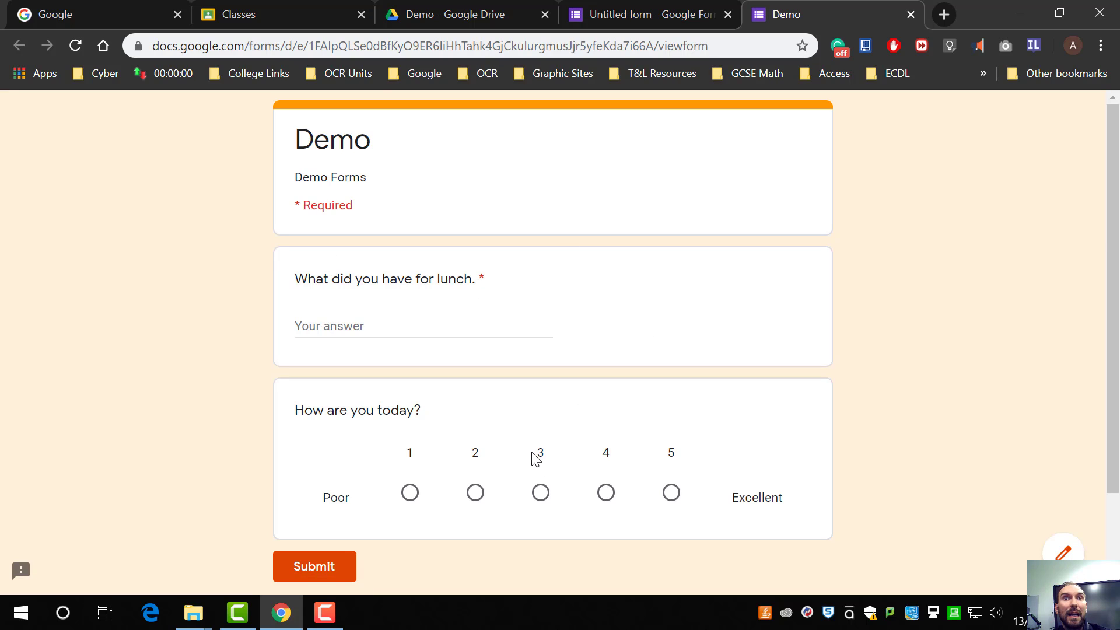
triple_click(303, 205)
drag(493, 285, 252, 287)
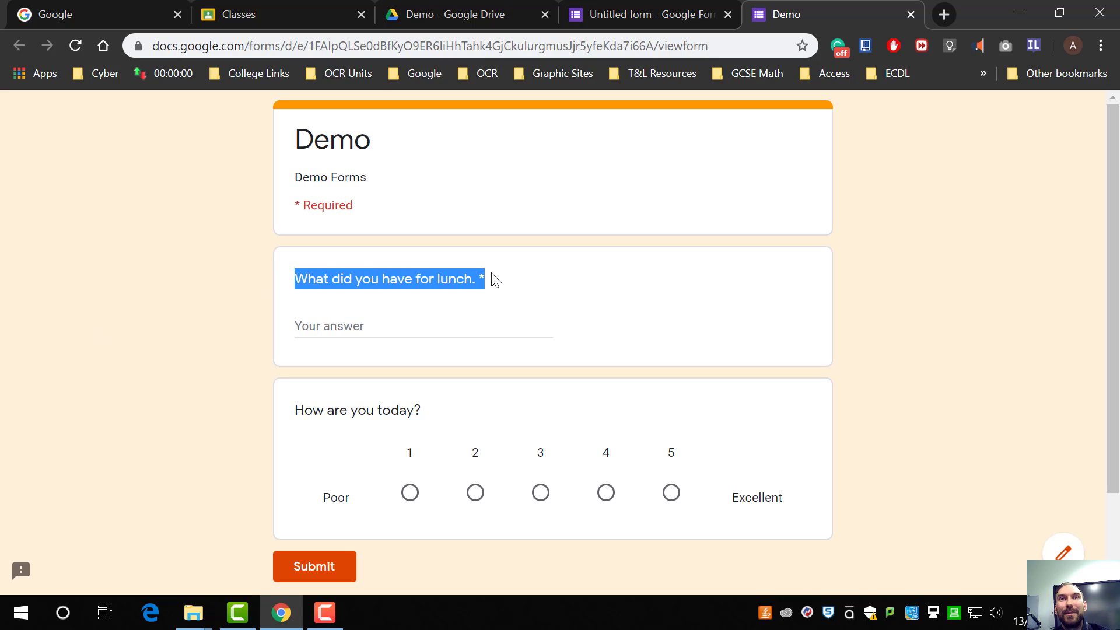
click(414, 324)
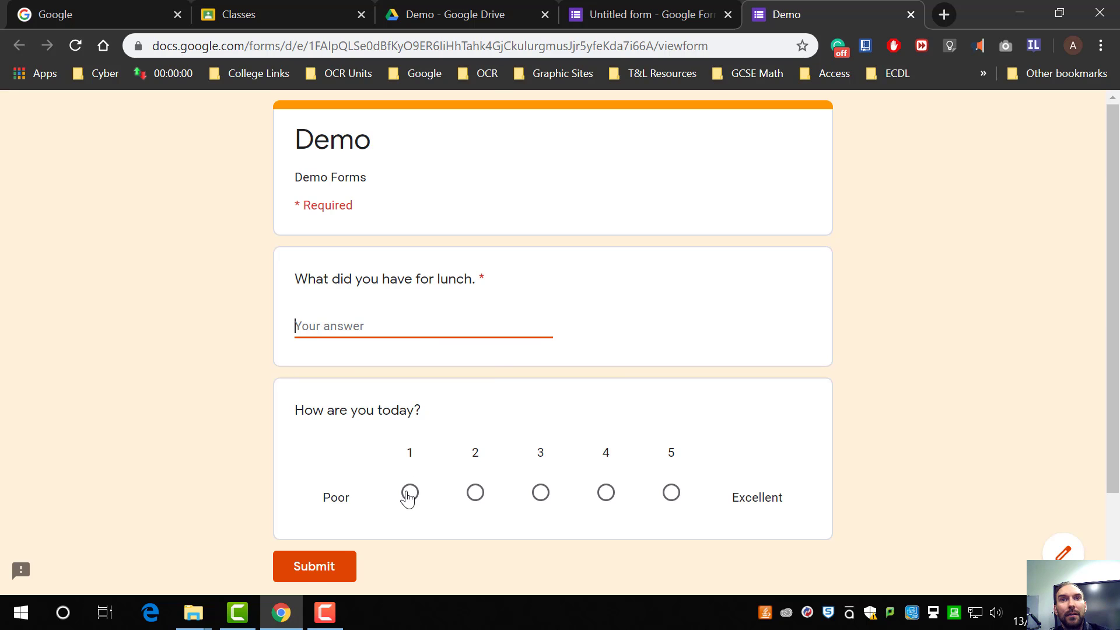
click(313, 572)
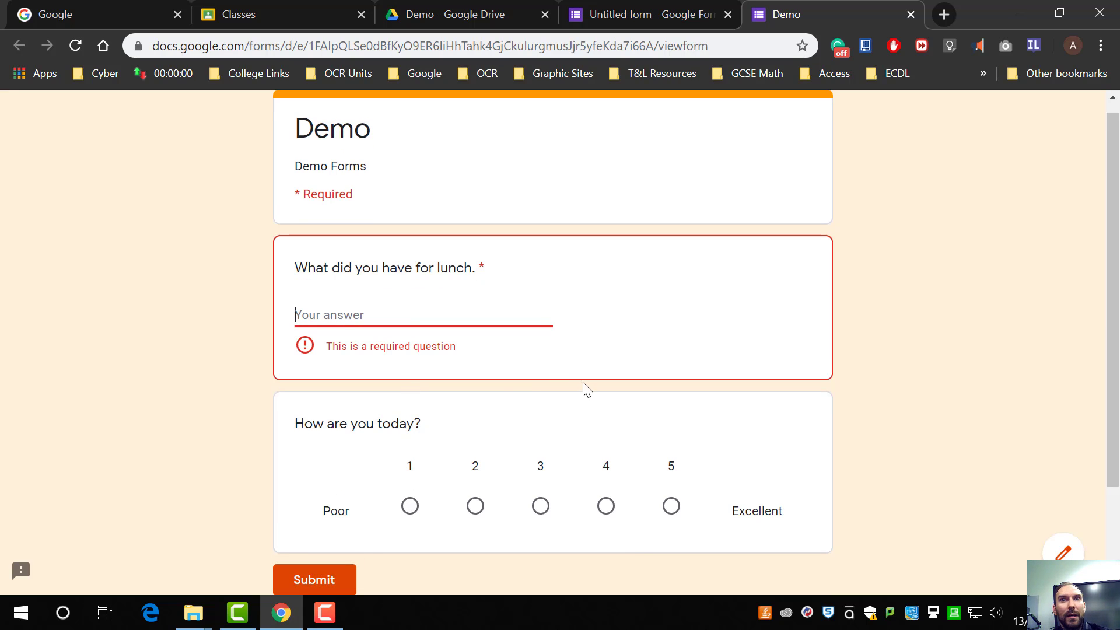
- Answer the lunch question with "Bread", rate "How are you today?" as 5, submit the response and close the preview
scroll(585, 388, down, 3)
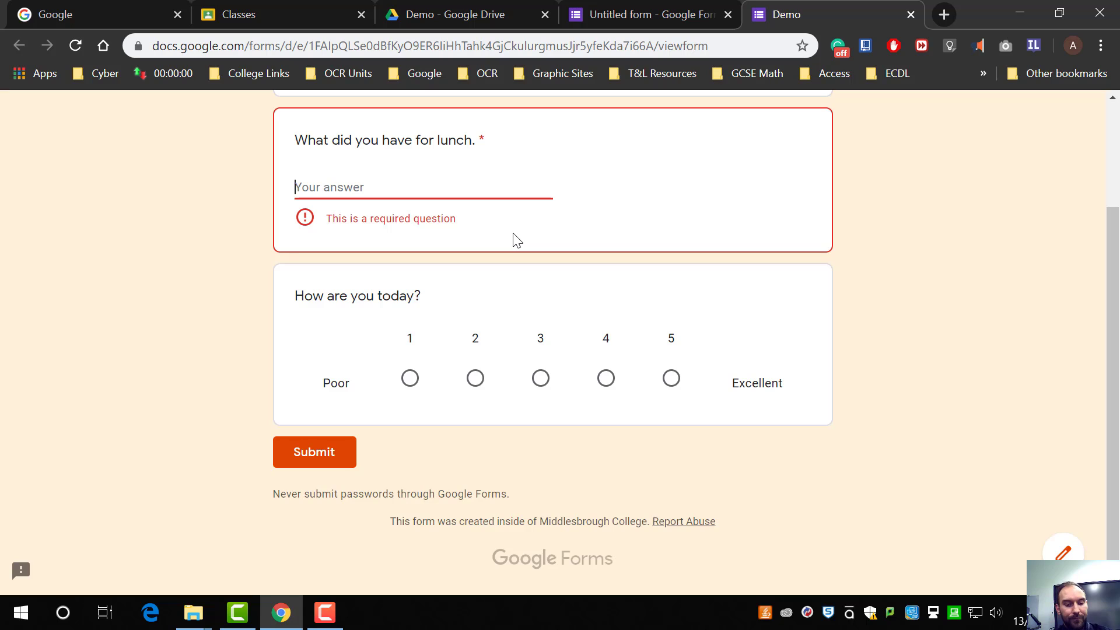
text(Bread)
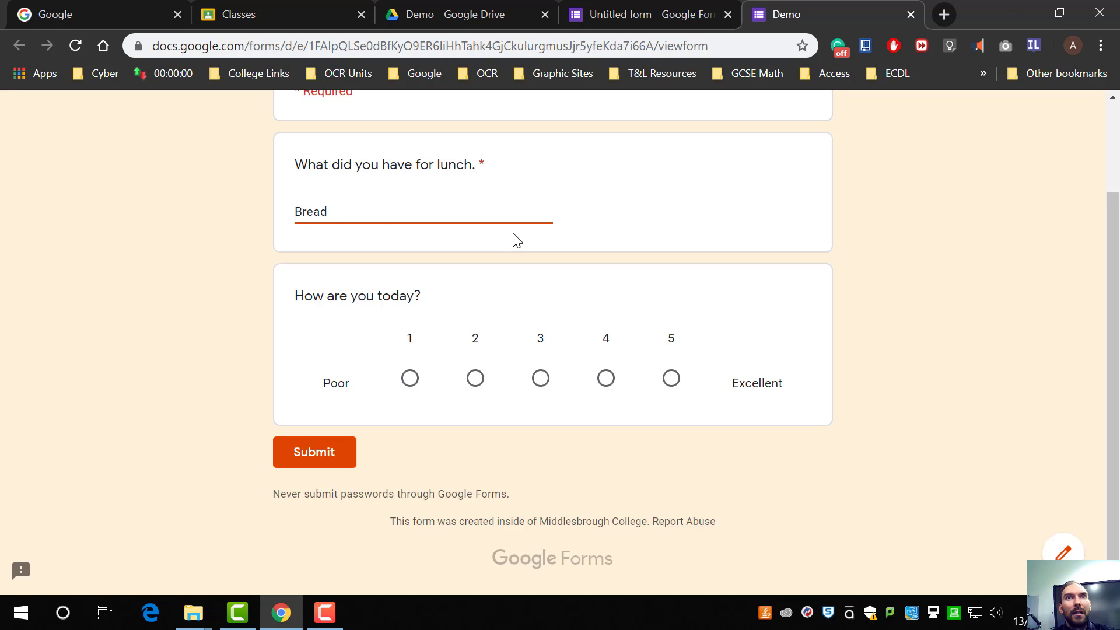
click(672, 379)
click(307, 453)
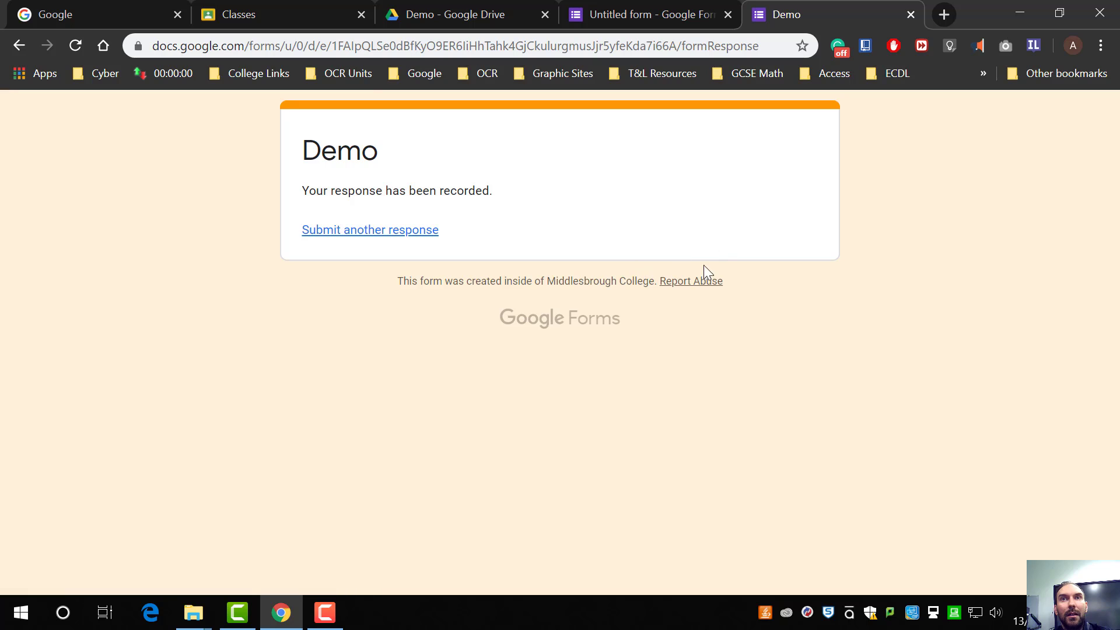
click(910, 15)
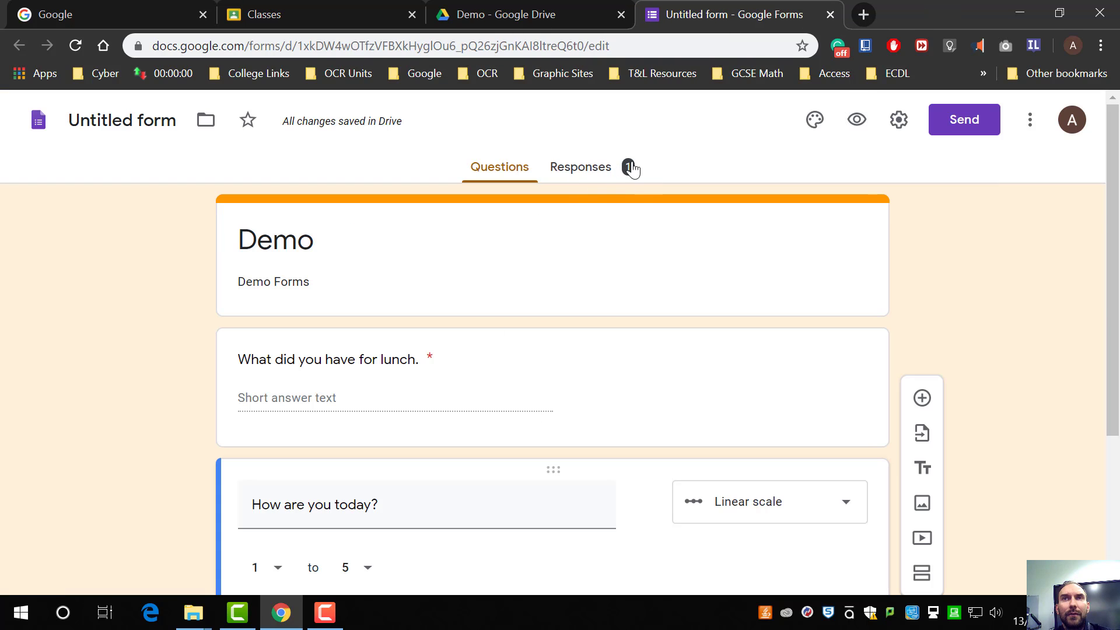
- Review the form's response summary for both the lunch question and the "How are you today?" rating chart
click(594, 173)
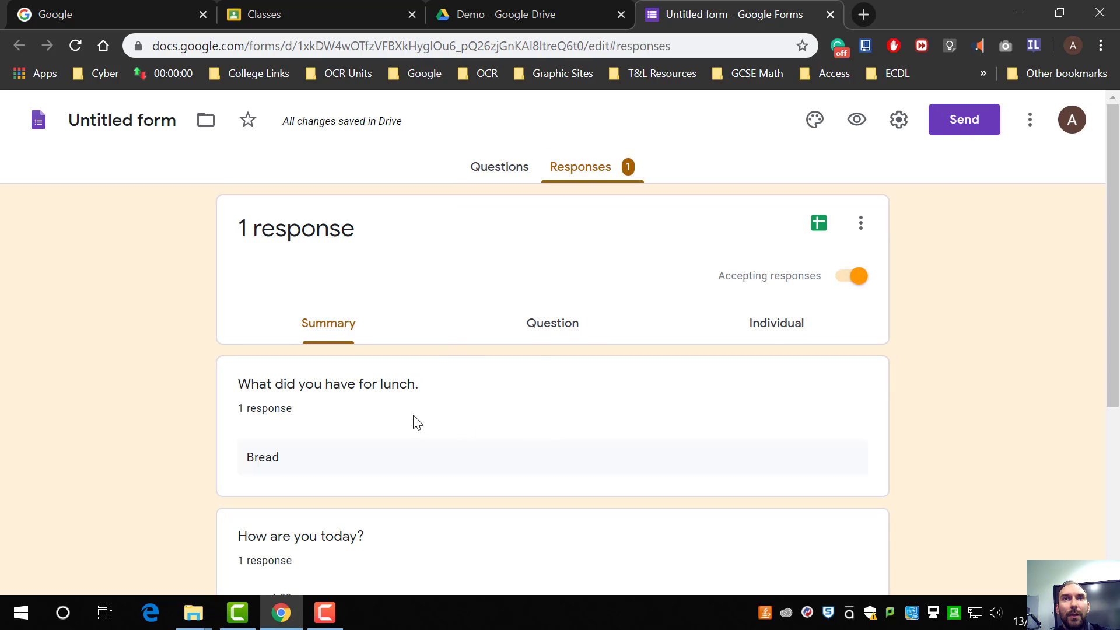
scroll(414, 420, down, 3)
scroll(550, 420, down, 2)
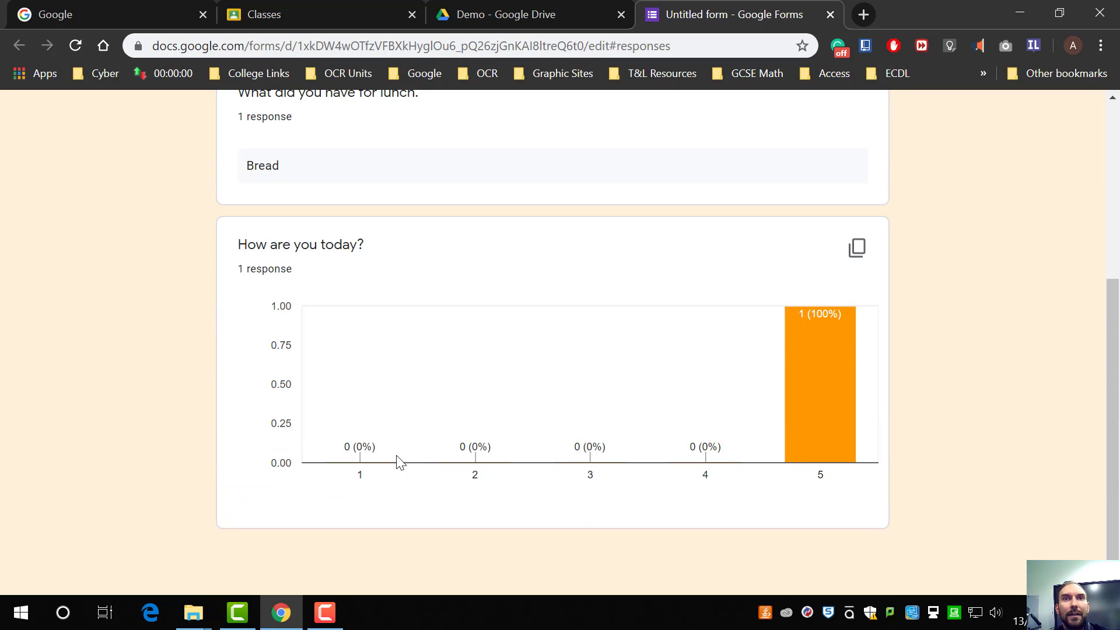
mouse_move(852, 334)
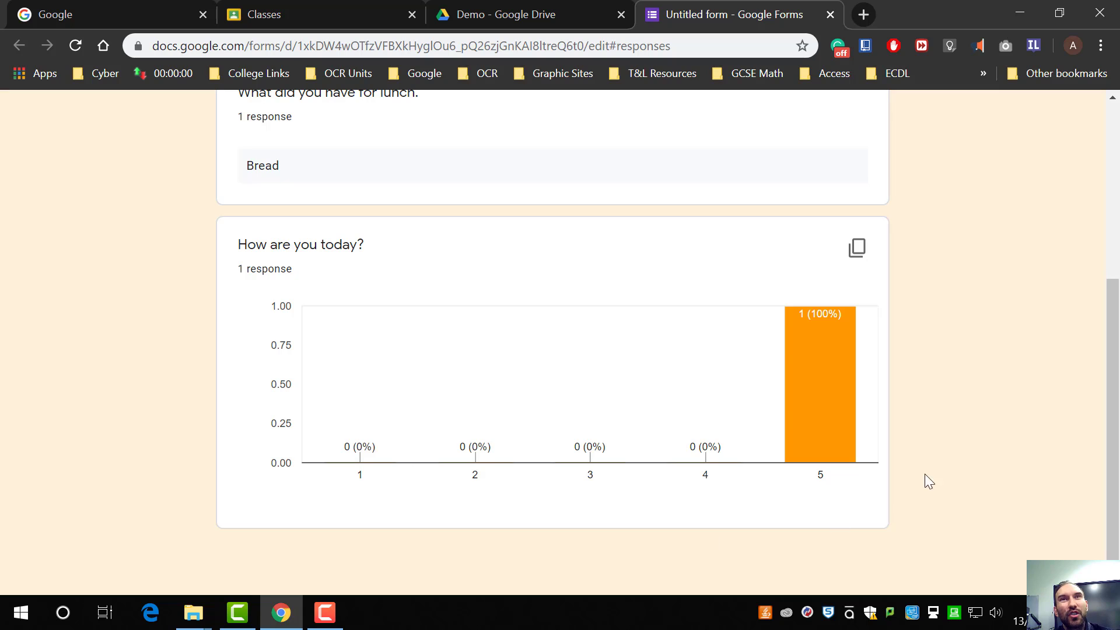
scroll(787, 406, up, 1)
scroll(1030, 373, up, 5)
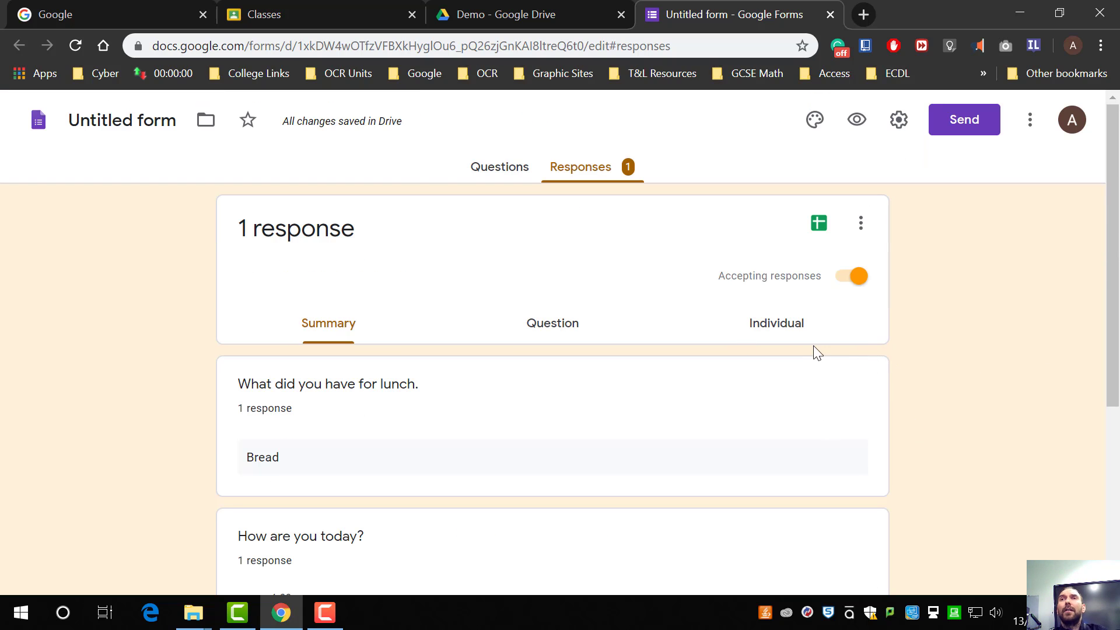
- Create a new linked spreadsheet named "Demo (Responses)" as the destination for the form's responses
click(819, 226)
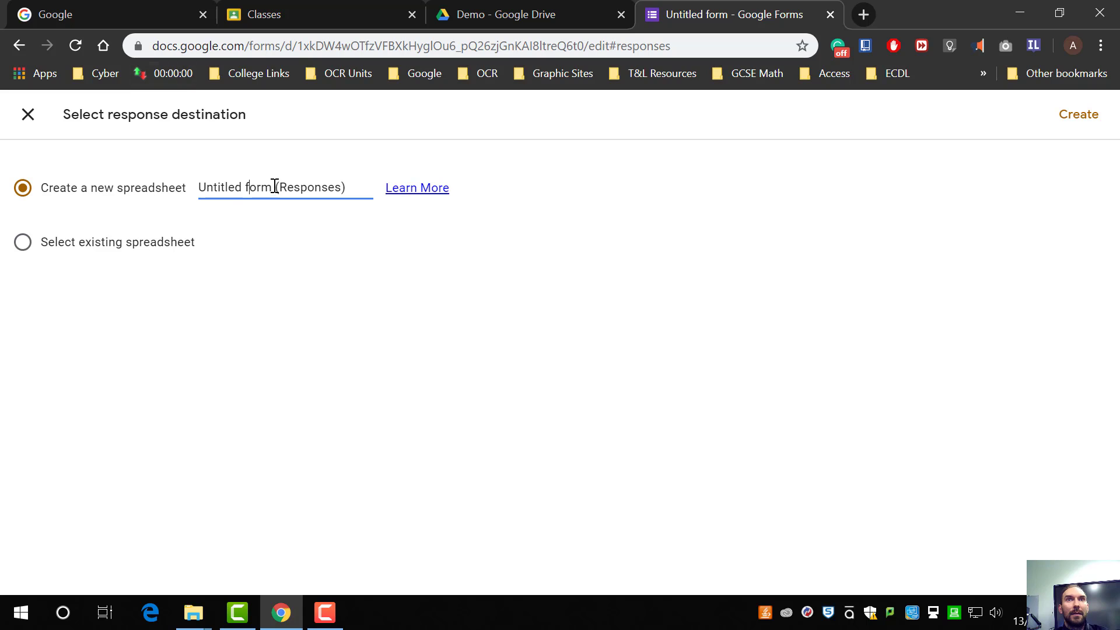
drag(272, 187, 115, 191)
text(Demo)
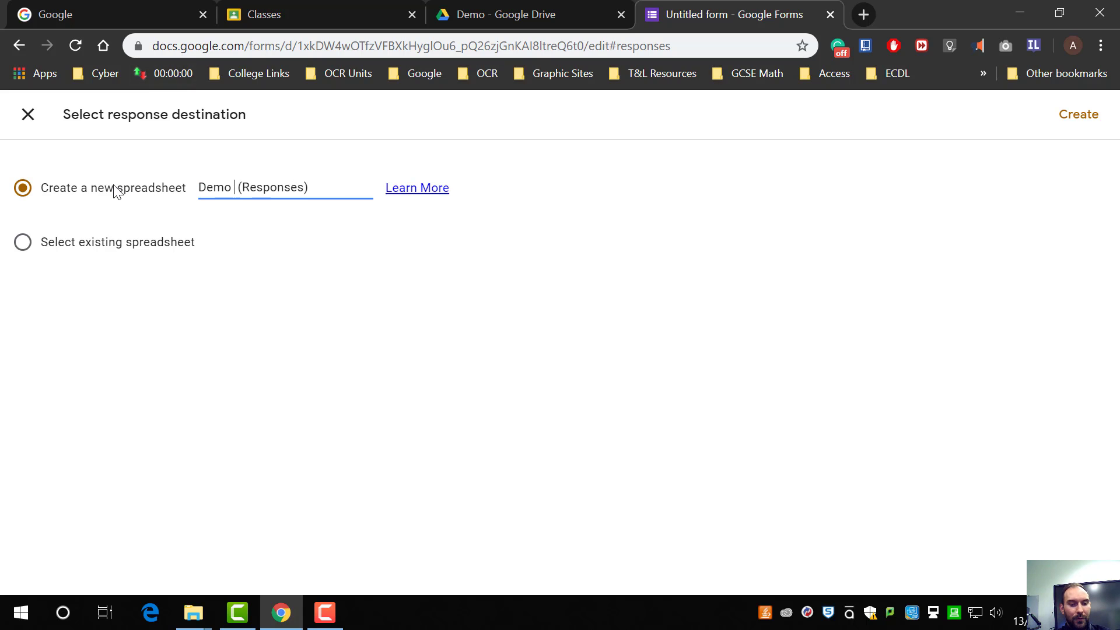
key(BackSpace)
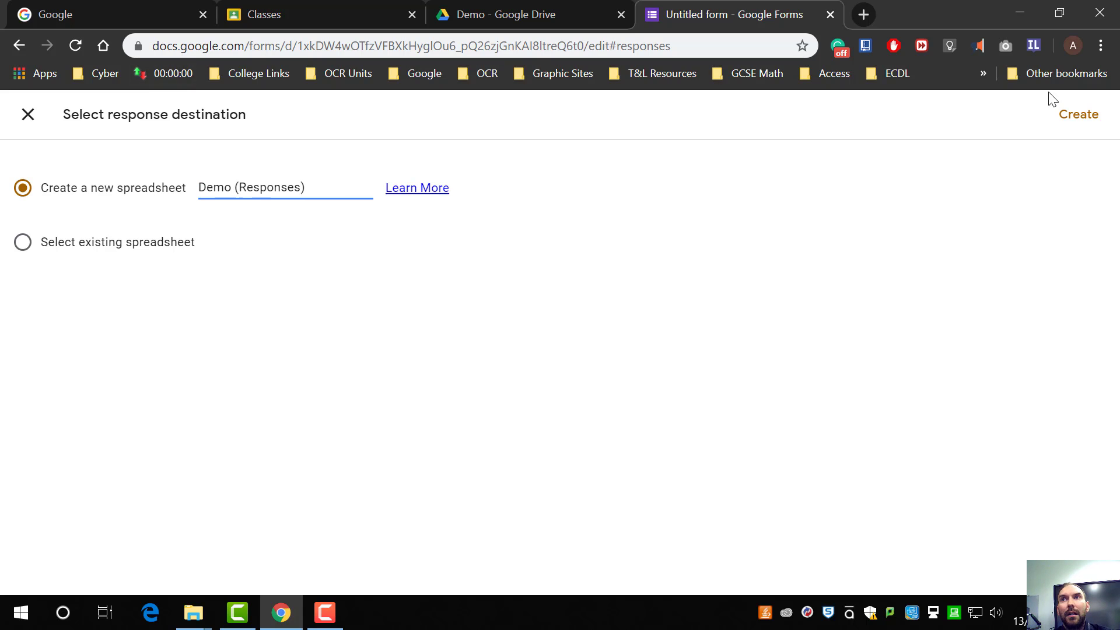
click(1077, 114)
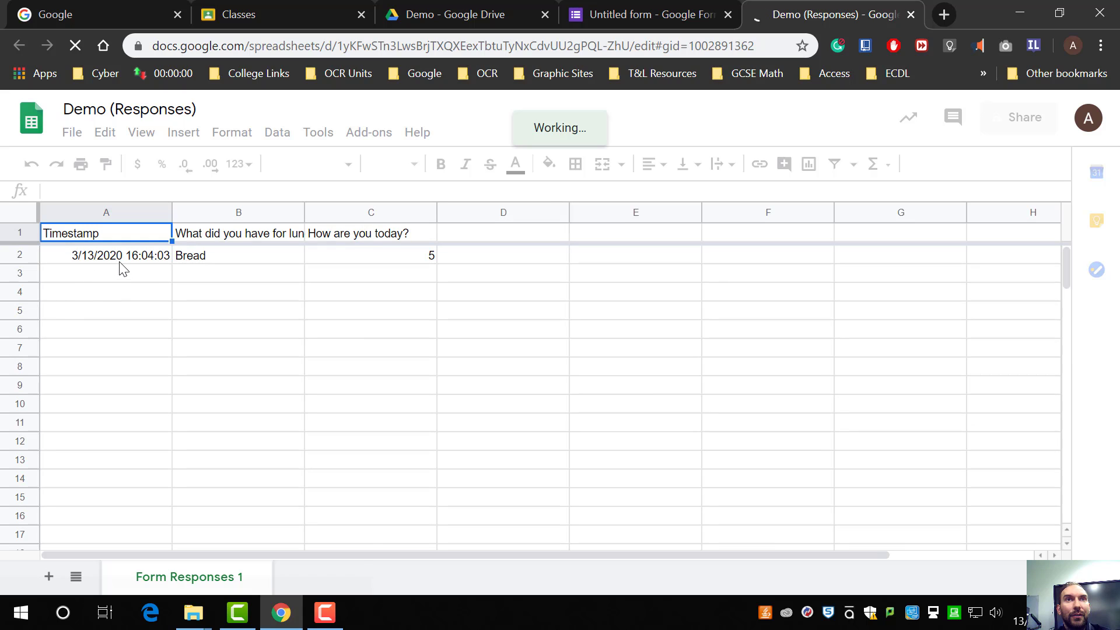
- Check the recorded timestamp, lunch answer and mood rating in the response spreadsheet, and close it to return to the form
click(122, 260)
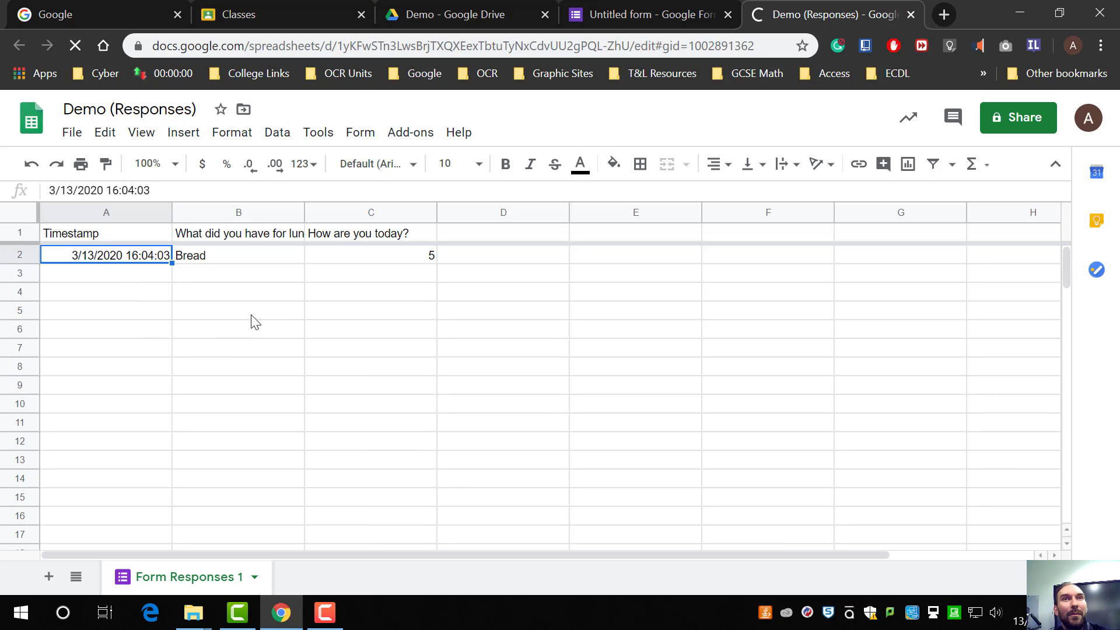
click(202, 261)
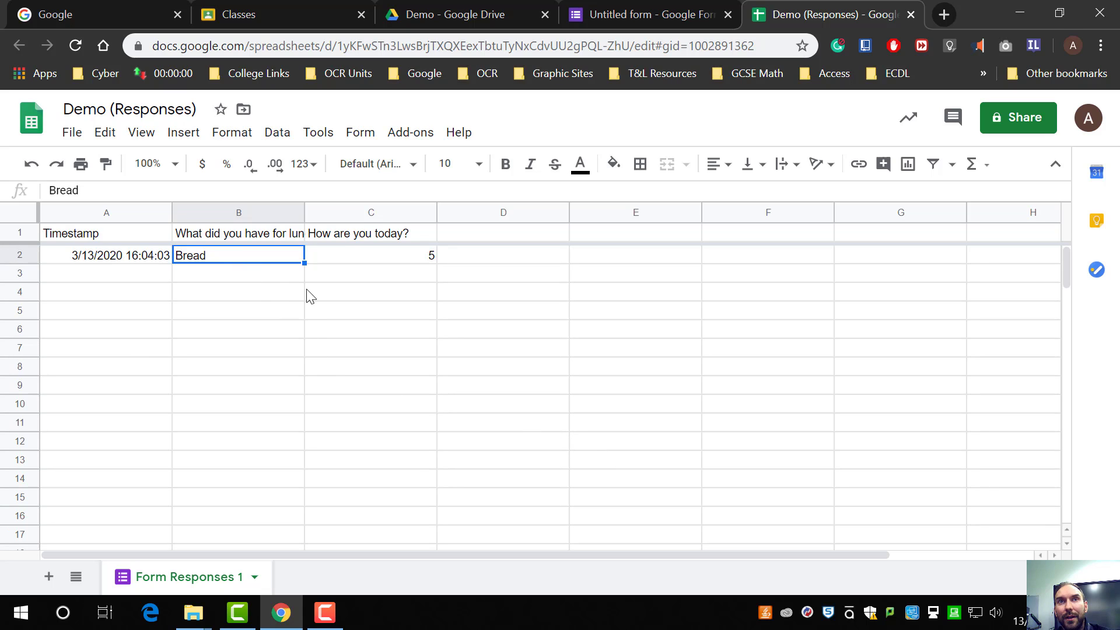
click(371, 258)
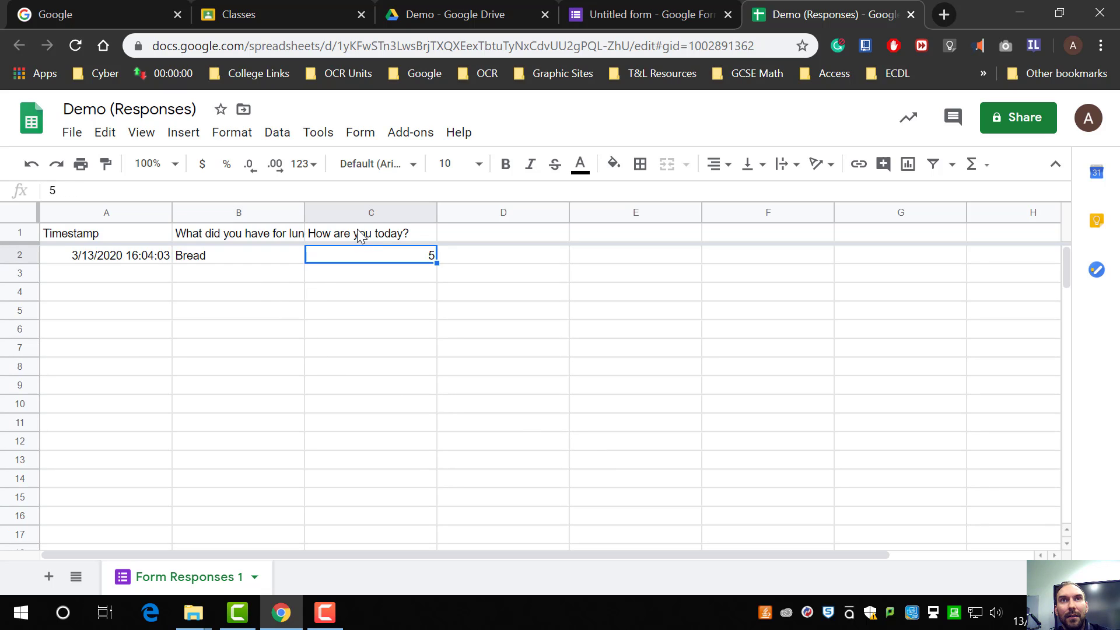
click(357, 230)
click(397, 258)
click(911, 15)
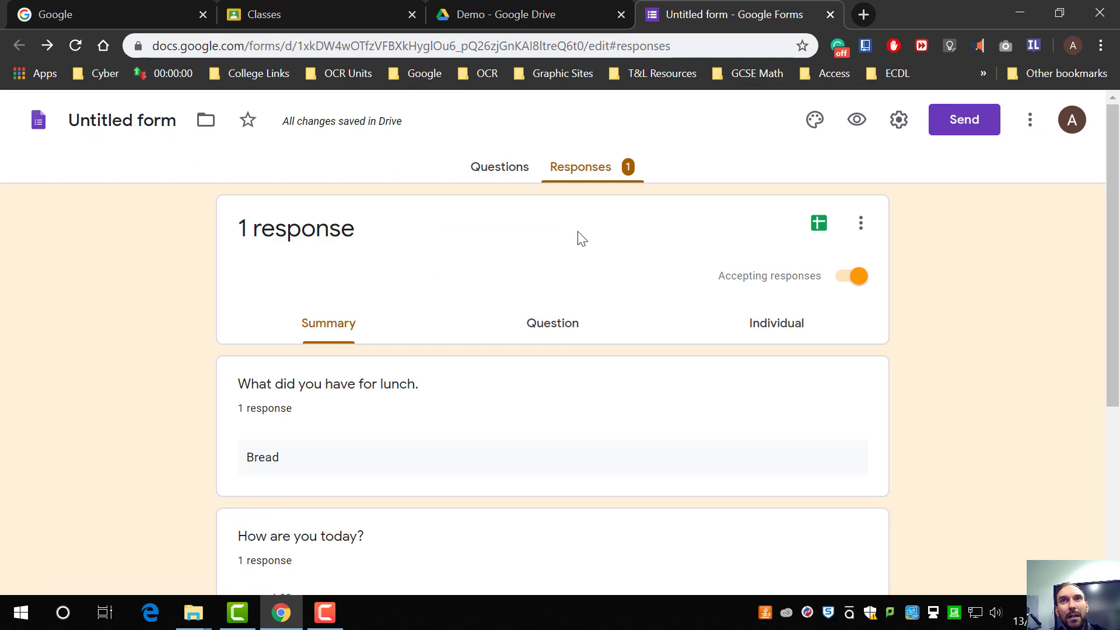